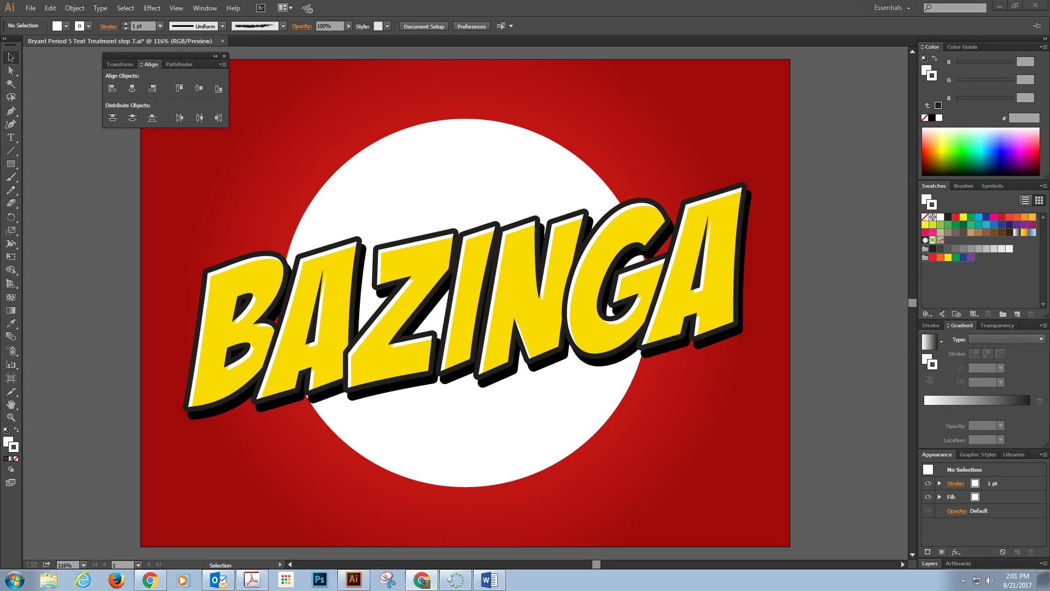
Step: Create a 15 px by 15 px square on the red background above the letter B
left_click(12, 167)
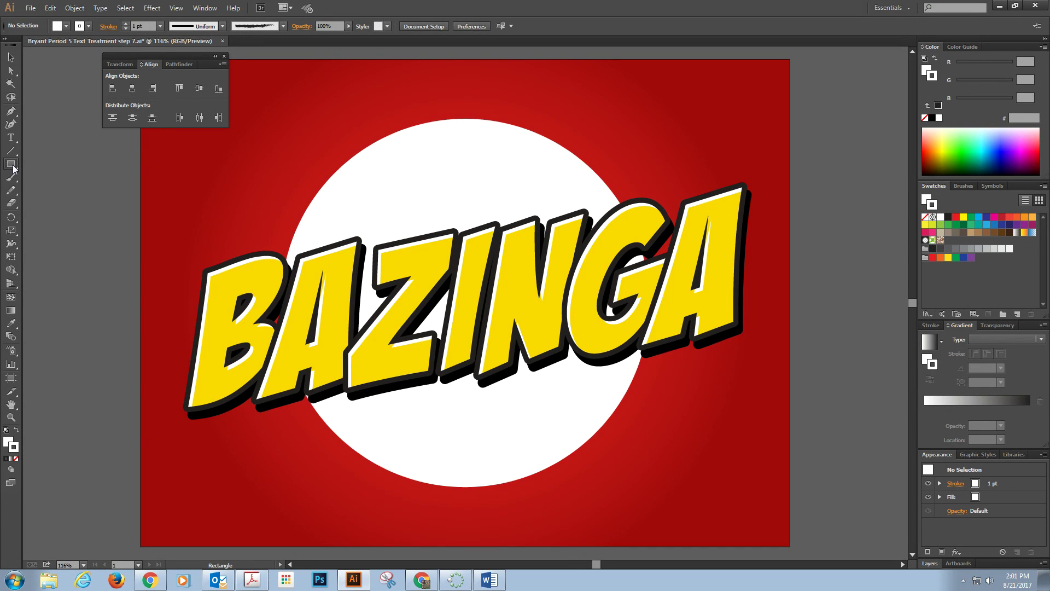
left_click(210, 153)
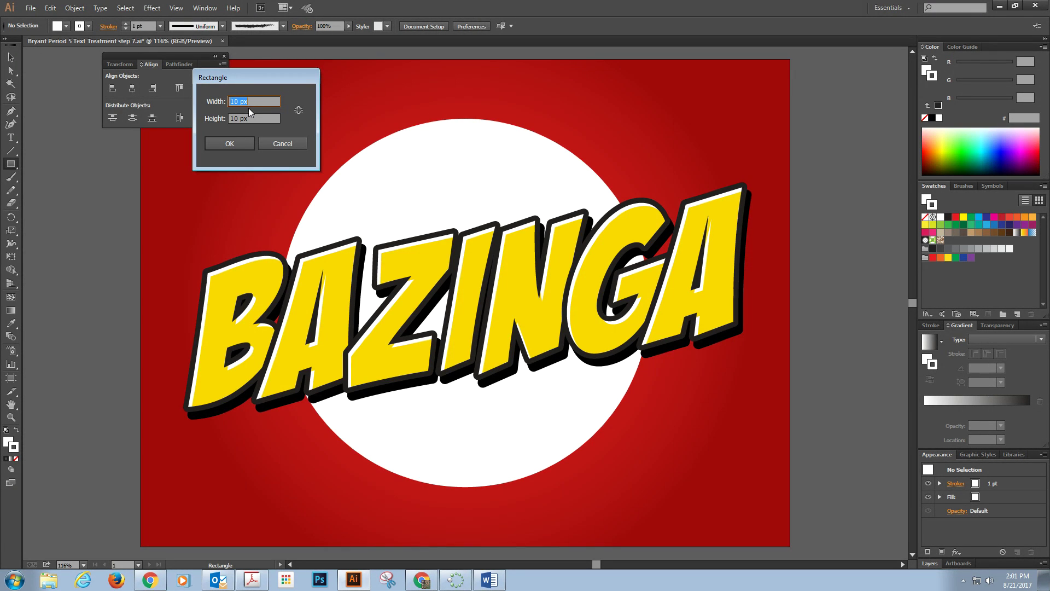
type("15")
key("Tab")
left_click(238, 142)
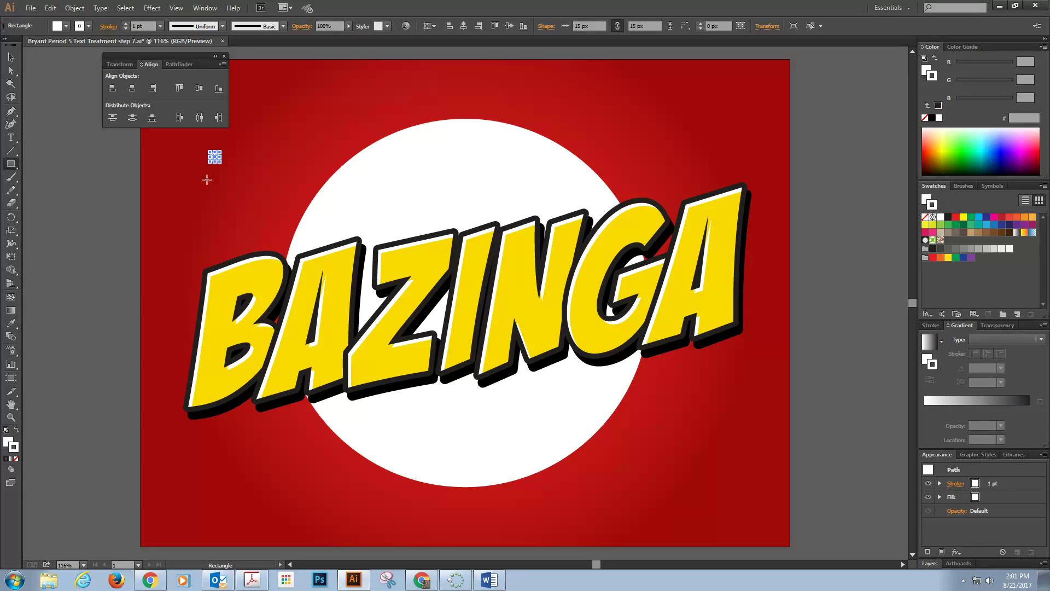
Step: Remove the stroke from the small white square
left_click(11, 60)
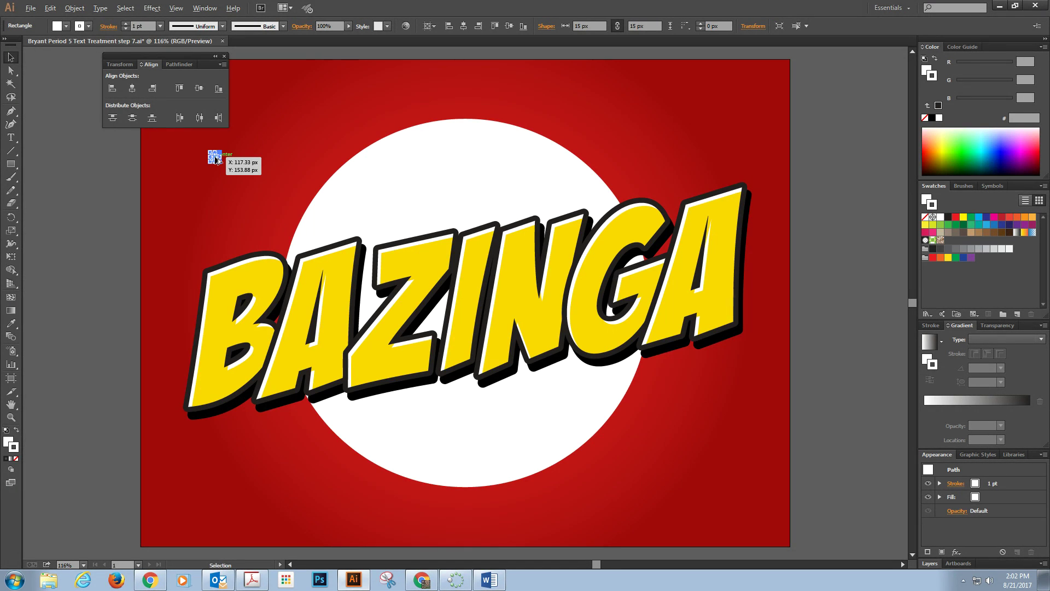
scroll(215, 157, "up", 6)
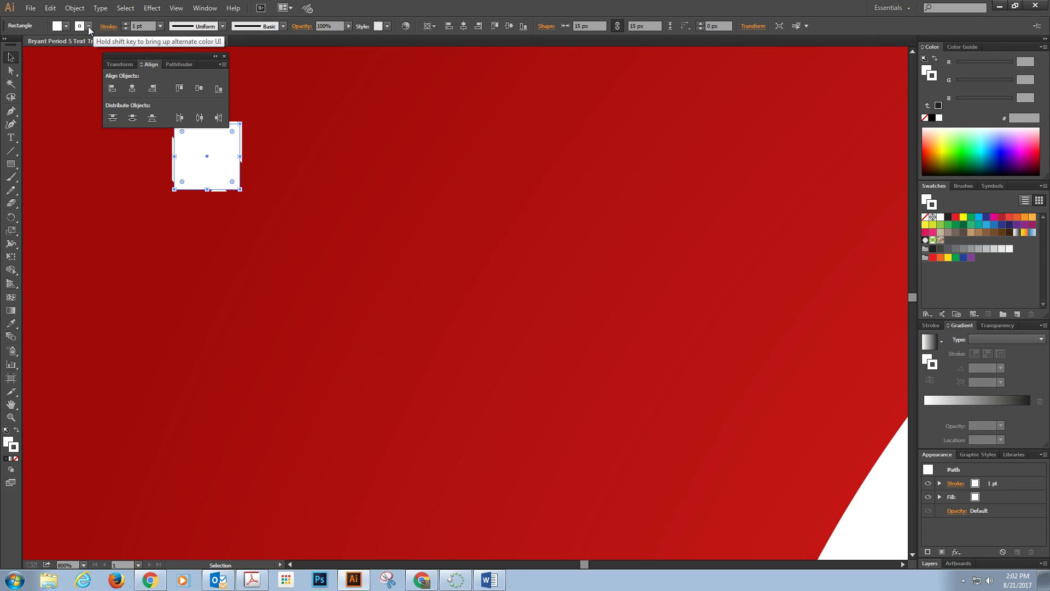
left_click(88, 26)
left_click(7, 44)
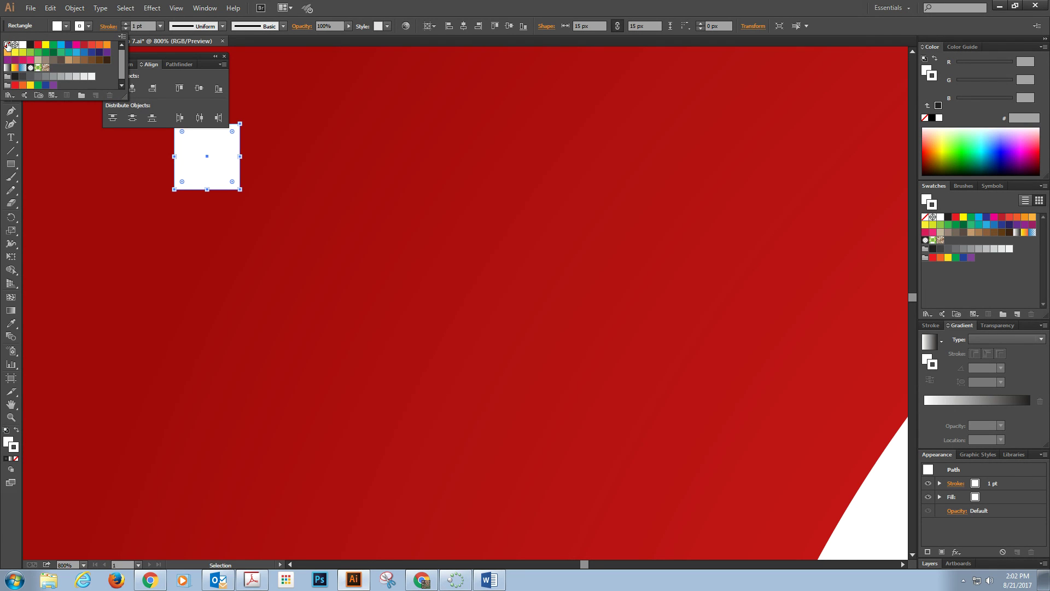
left_click(393, 10)
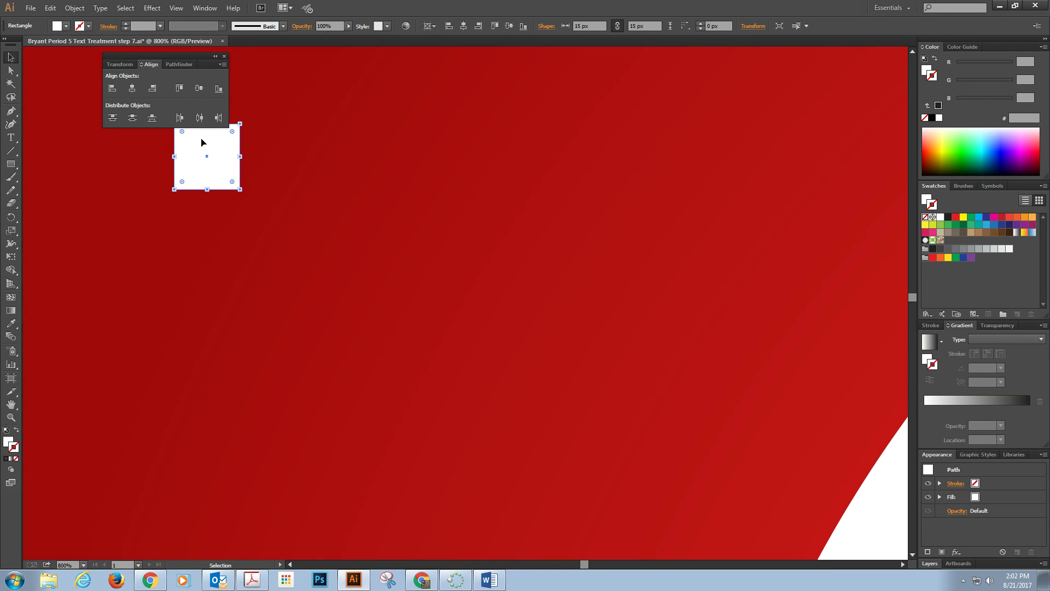
left_click(948, 220)
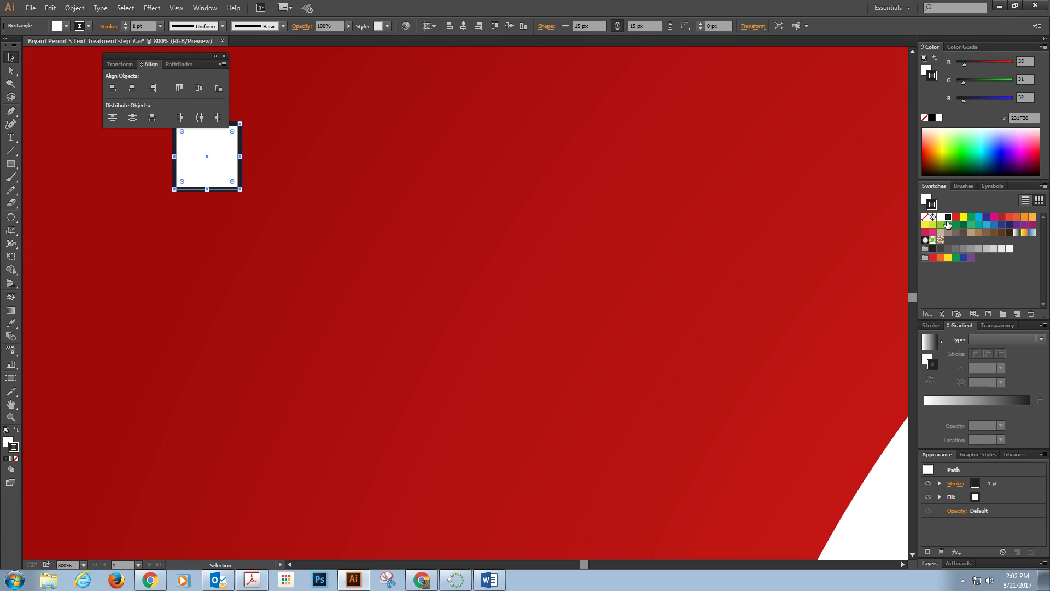
left_click(1018, 117)
type("000")
key("Return")
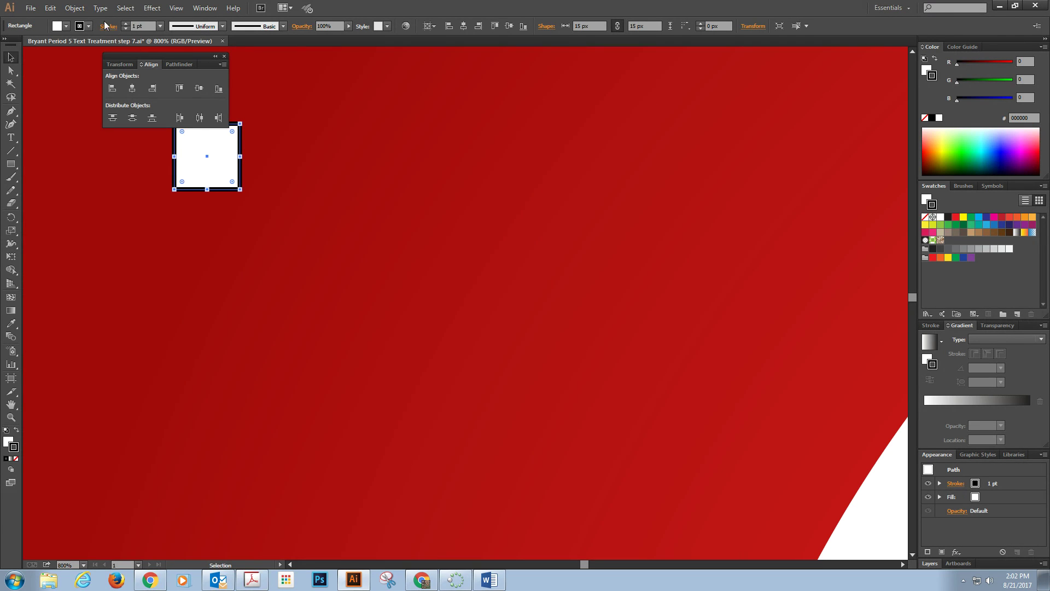
left_click(88, 26)
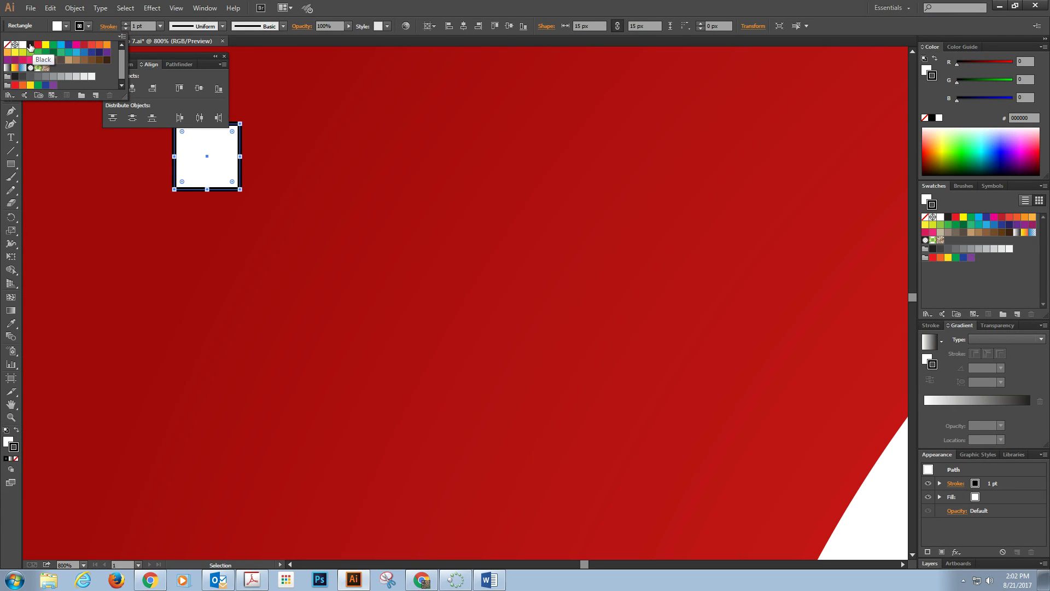
left_click(7, 44)
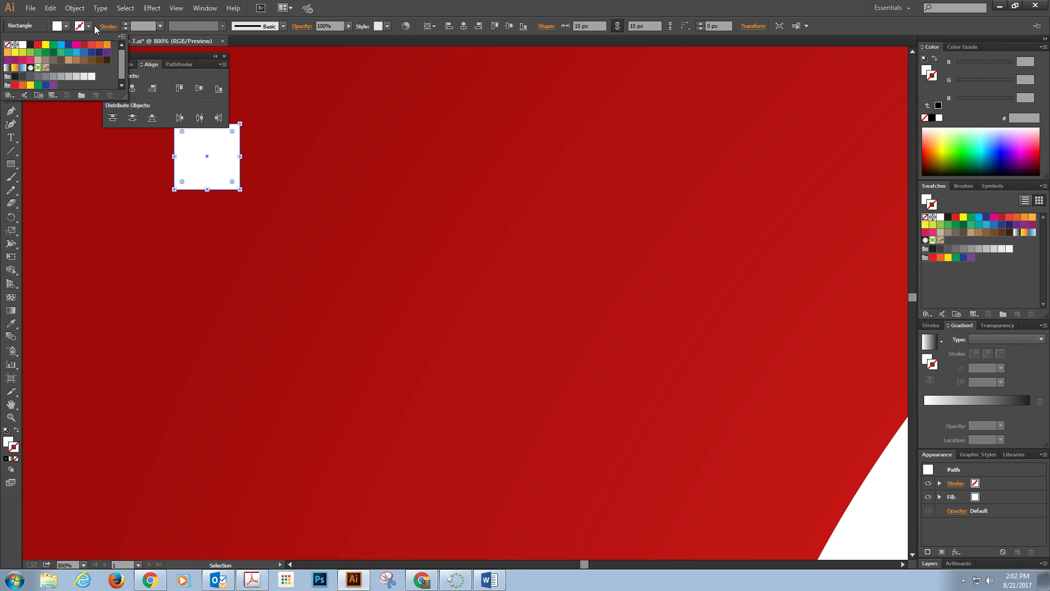
Step: Fill the square with pure black, hex 000000
left_click(65, 26)
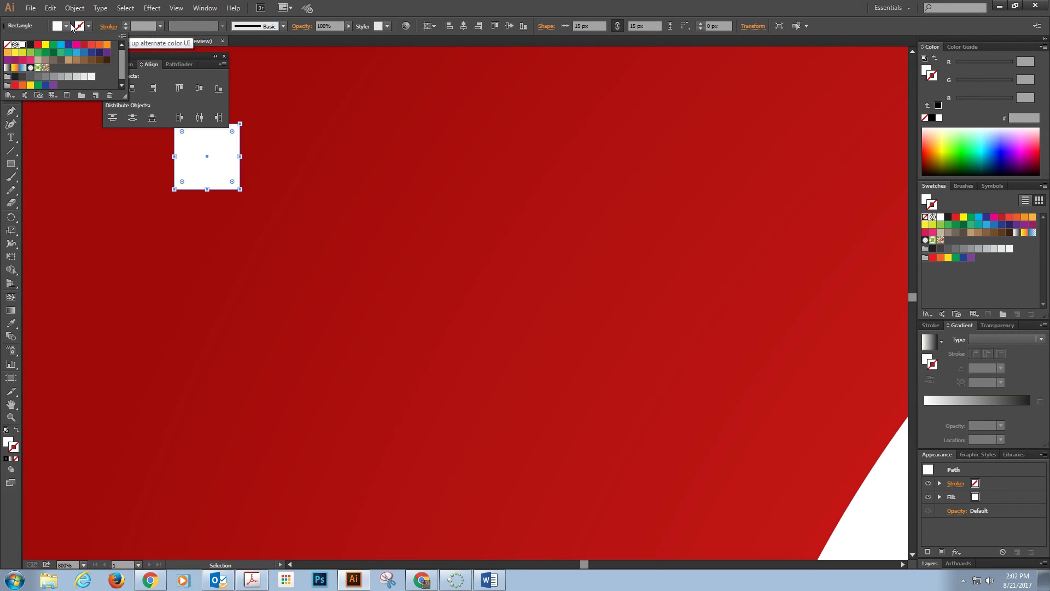
left_click(30, 45)
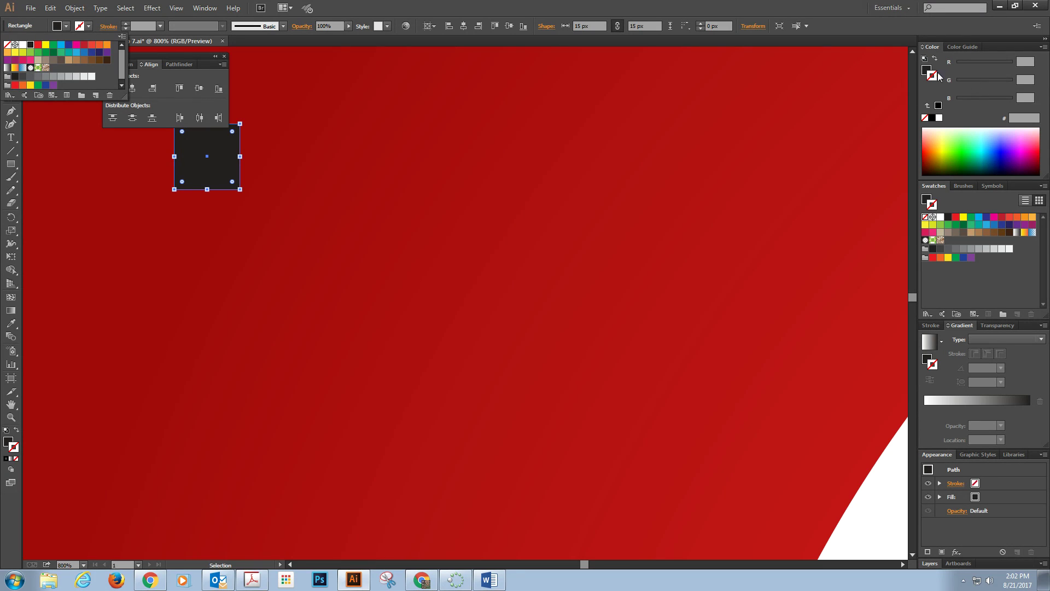
left_click(1033, 111)
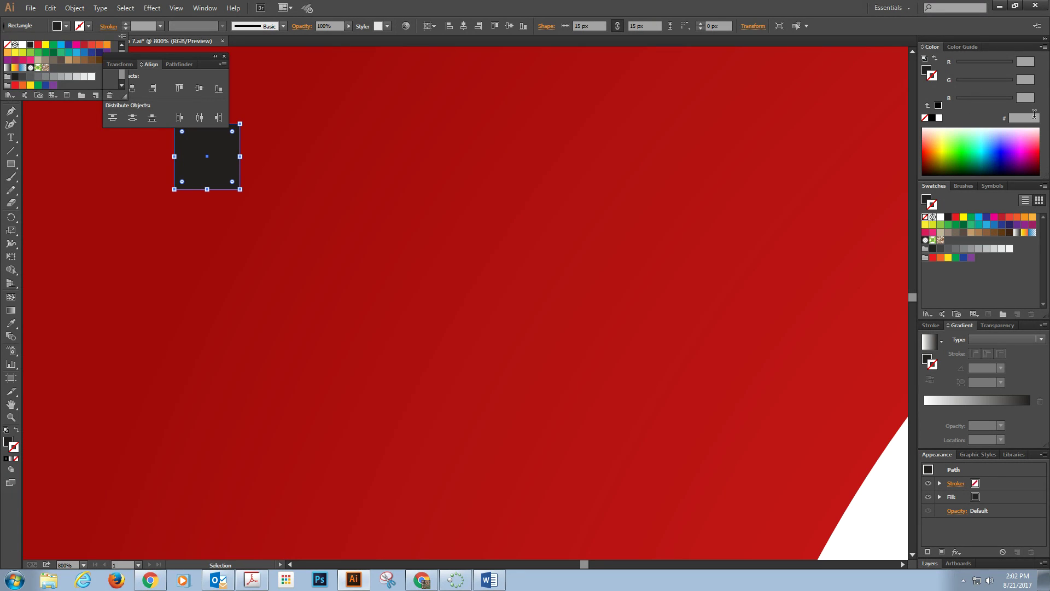
left_click(926, 71)
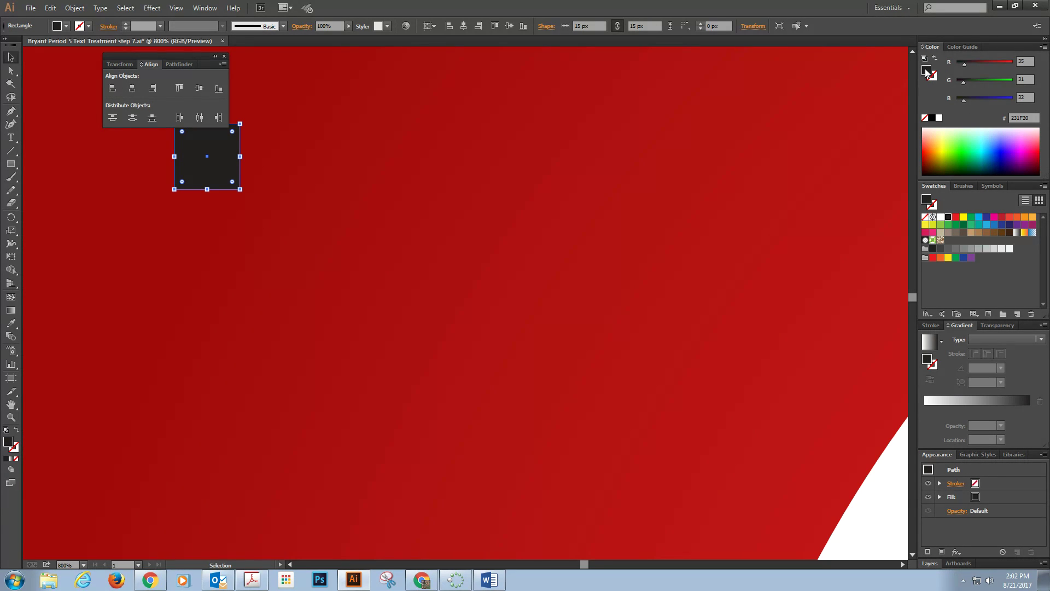
left_click(1034, 117)
left_click_drag(1034, 116, 957, 129)
type("000")
key("Return")
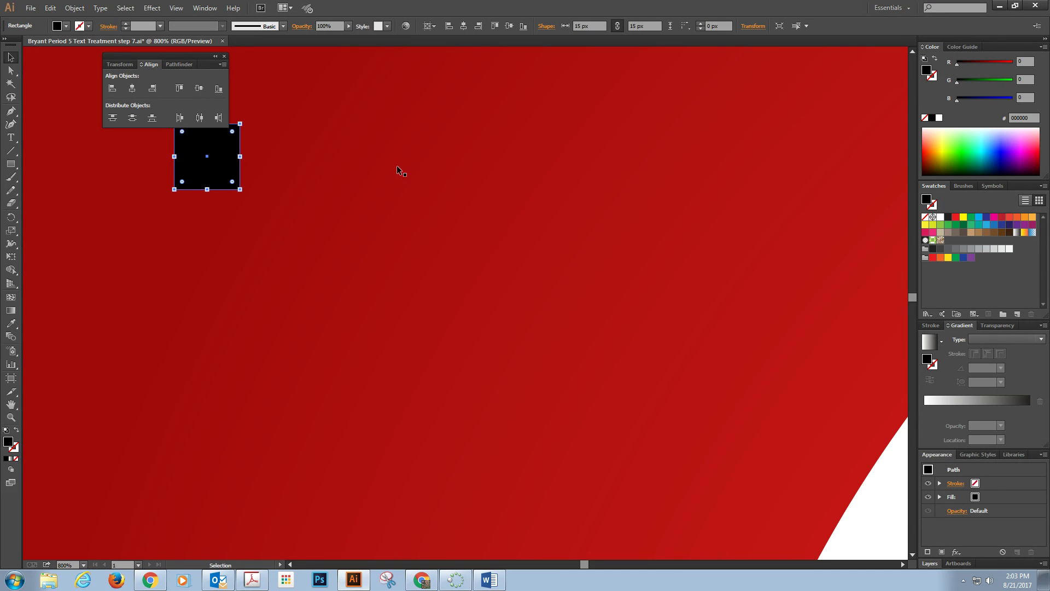
Step: Shear the black square by 45° along the vertical axis and clear the floating Align panel off the artwork
right_click(228, 156)
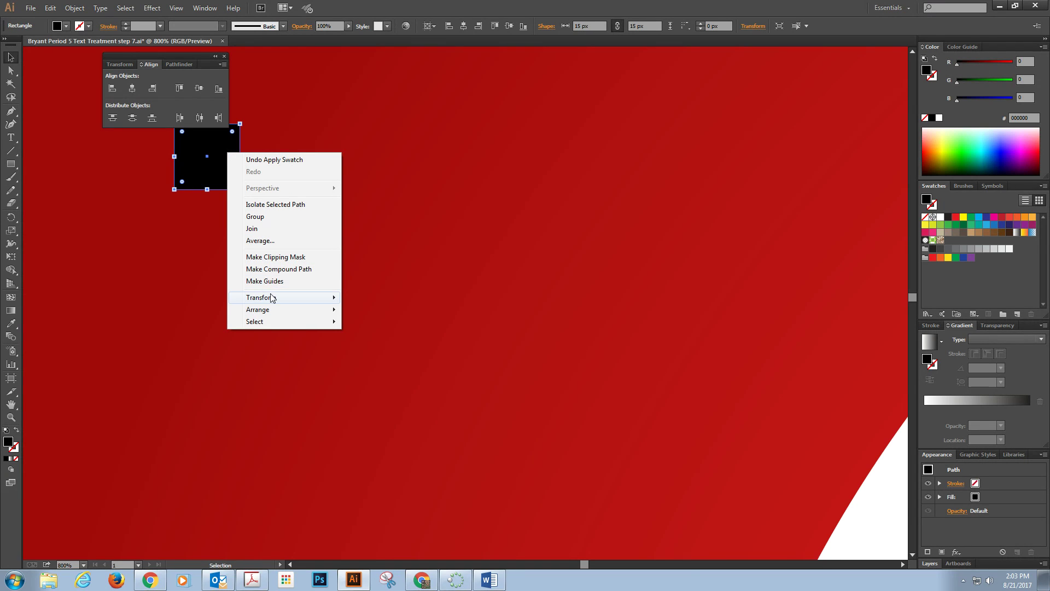
mouse_move(272, 298)
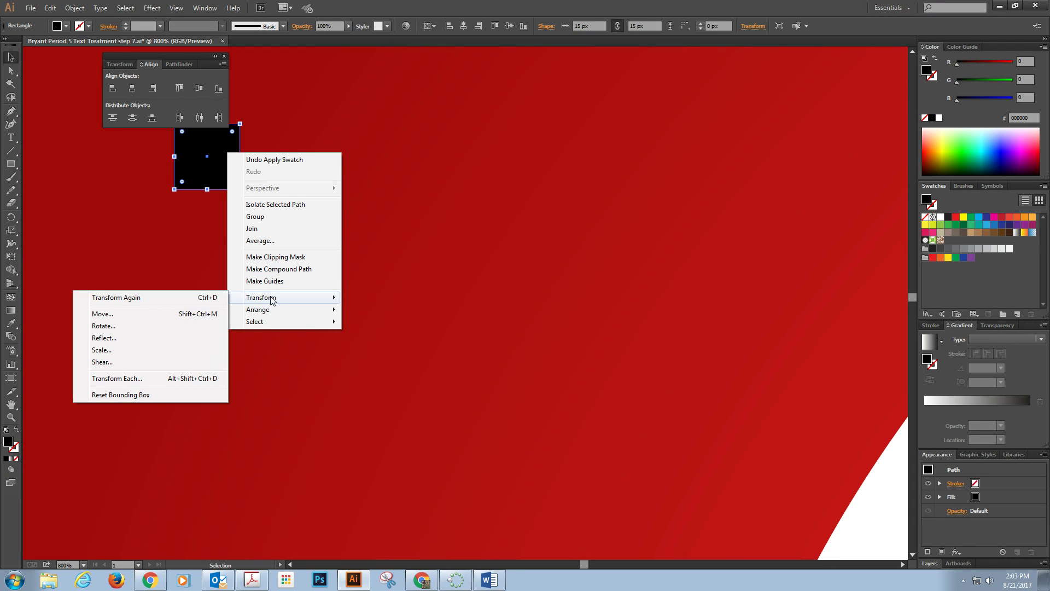
left_click(129, 362)
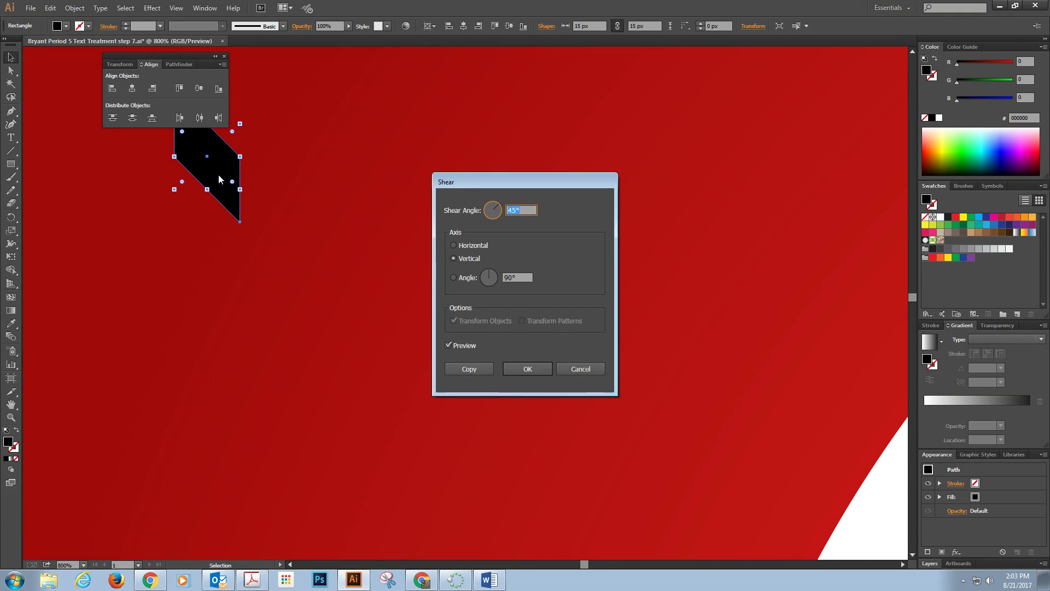
left_click(534, 369)
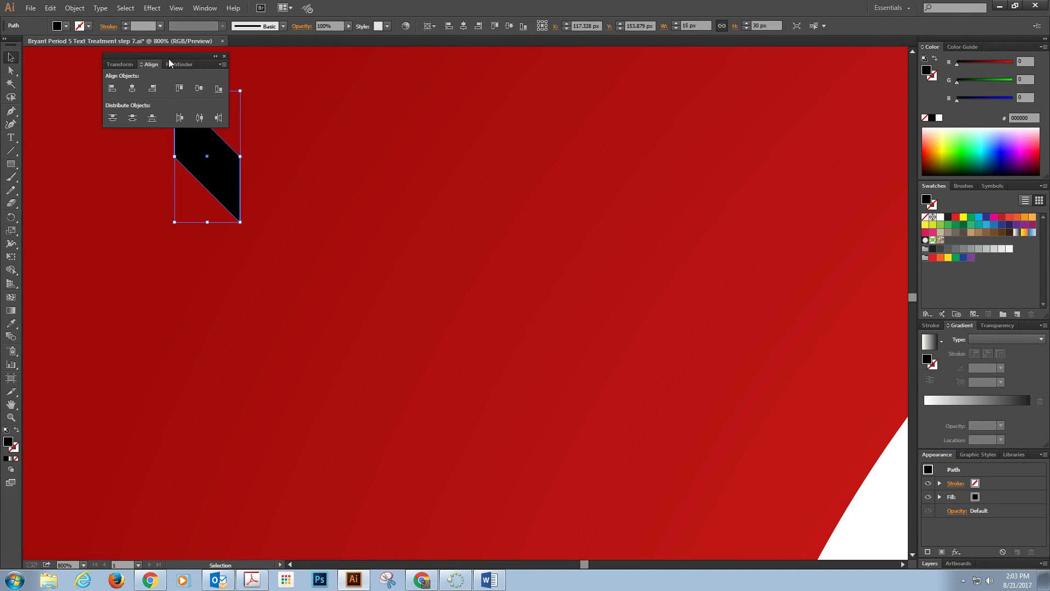
left_click_drag(165, 55, 644, 80)
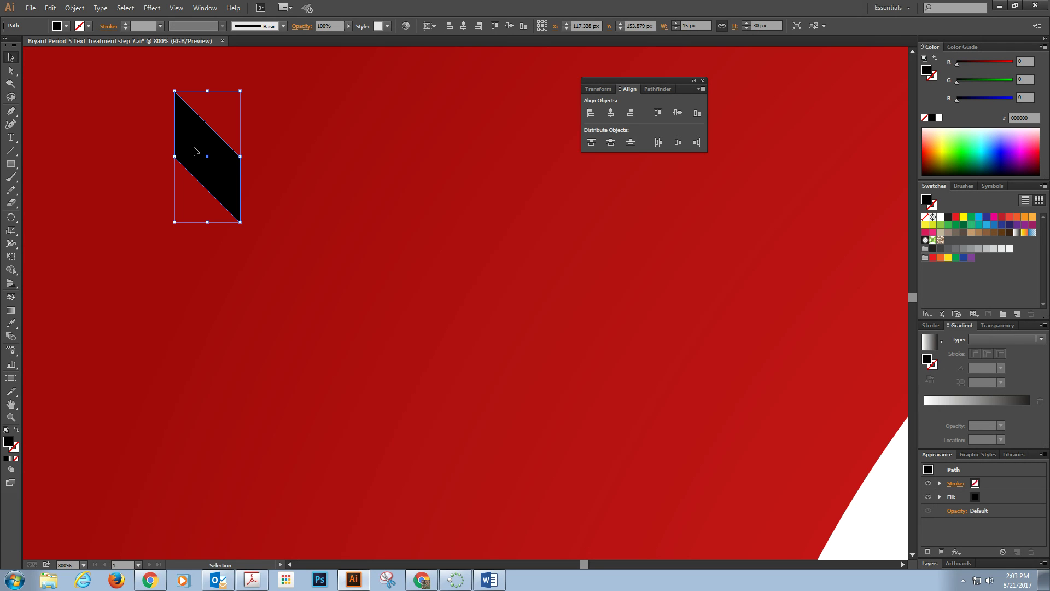
Step: Make a copy of the sheared shape reflected across the vertical axis and place it against the original's right edge to form a chevron
left_click(76, 9)
mouse_move(112, 22)
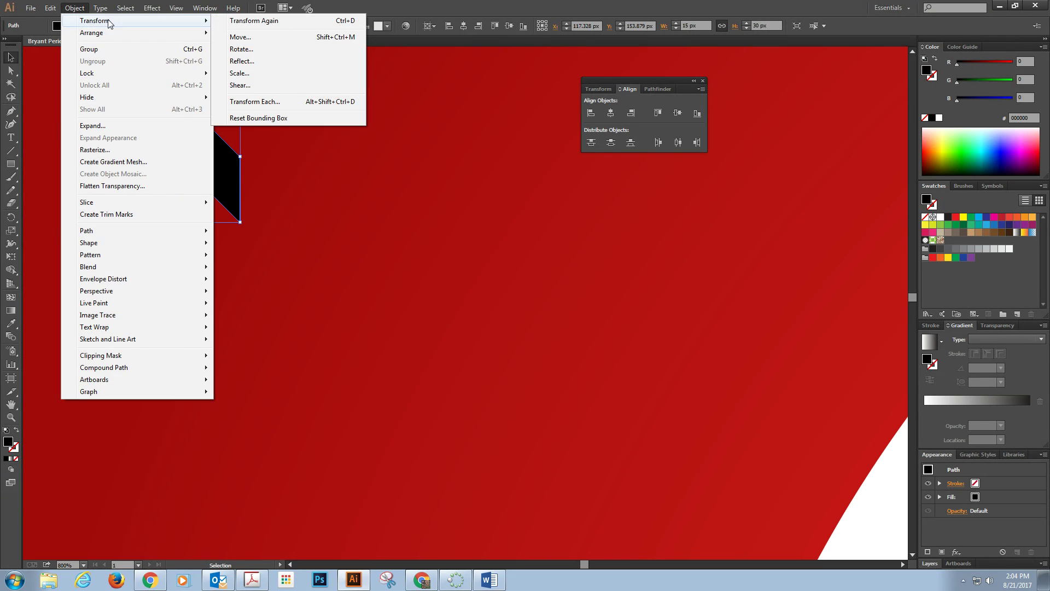
left_click(267, 62)
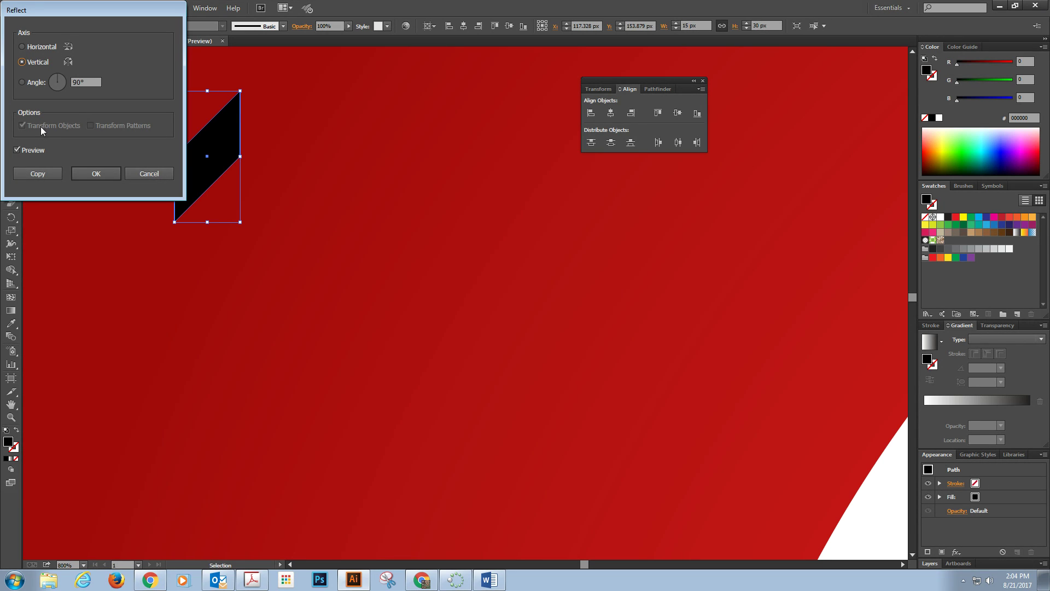
left_click_drag(100, 10, 406, 89)
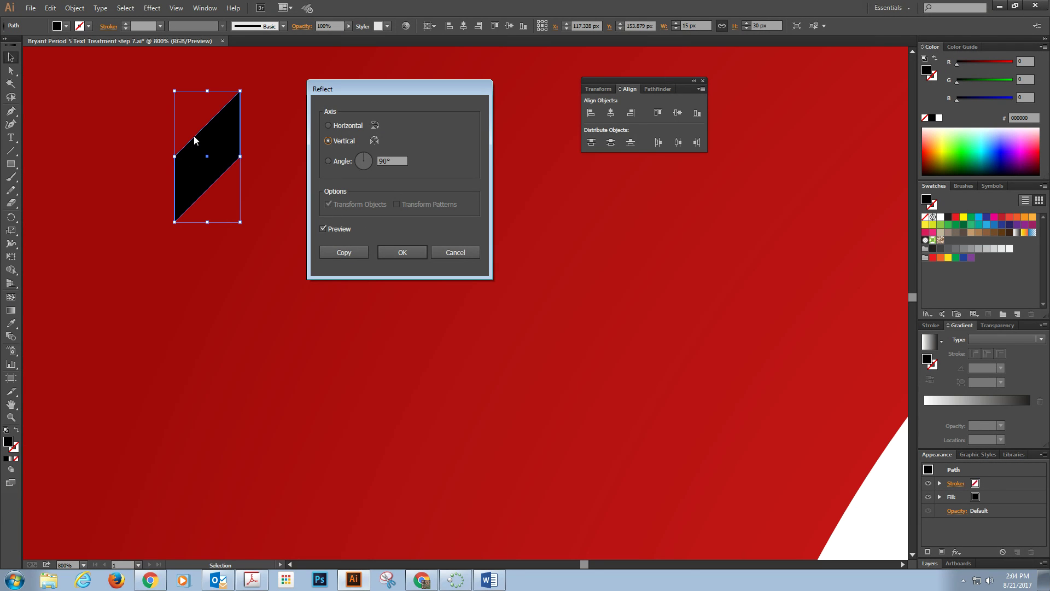
left_click(345, 253)
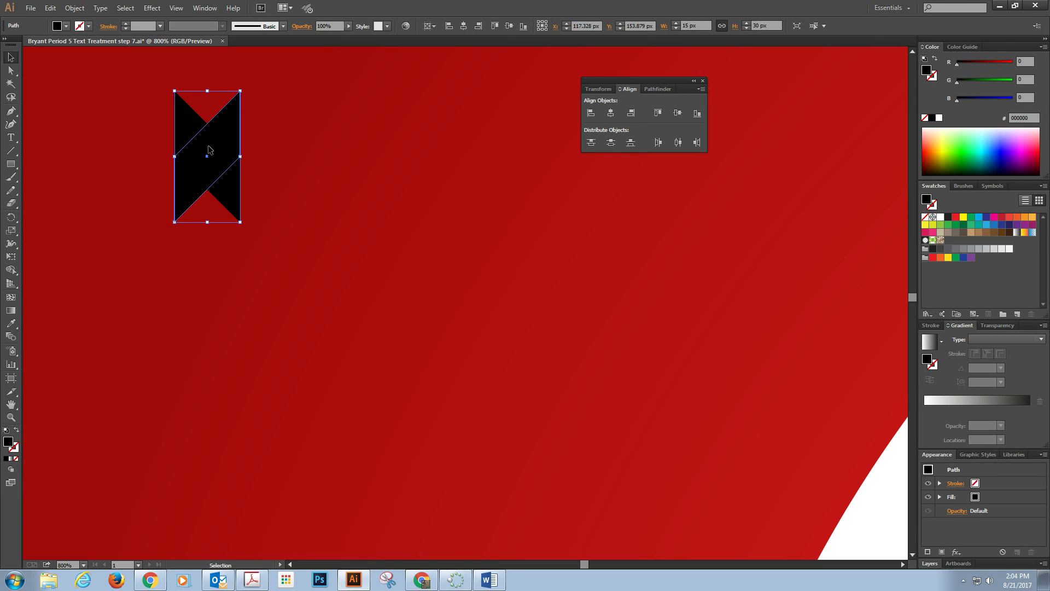
left_click_drag(209, 149, 274, 152)
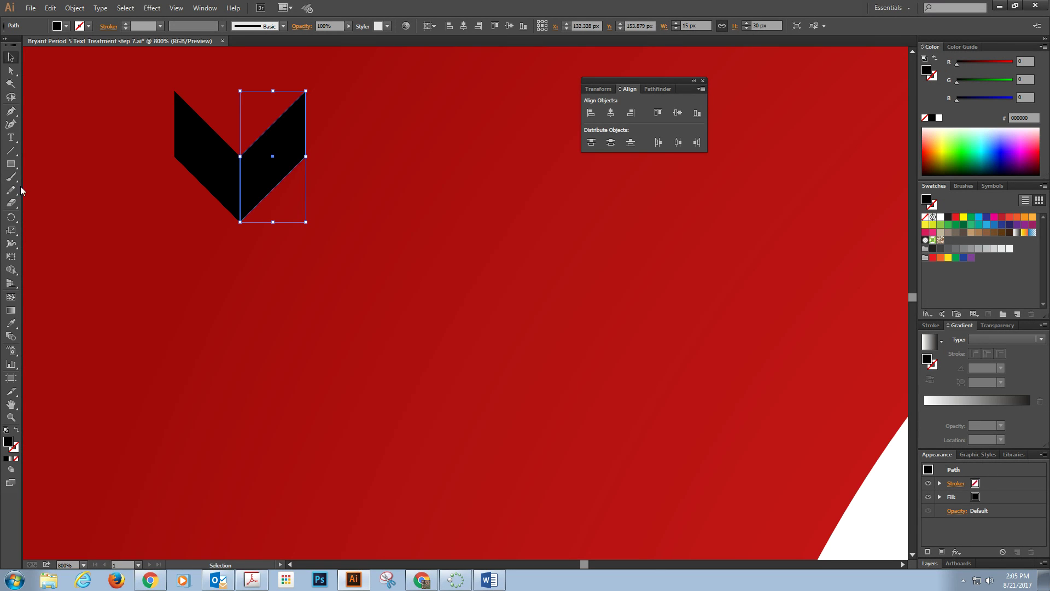
Step: Unite the two sheared halves into a single chevron shape with Pathfinder
left_click(198, 157, "shift")
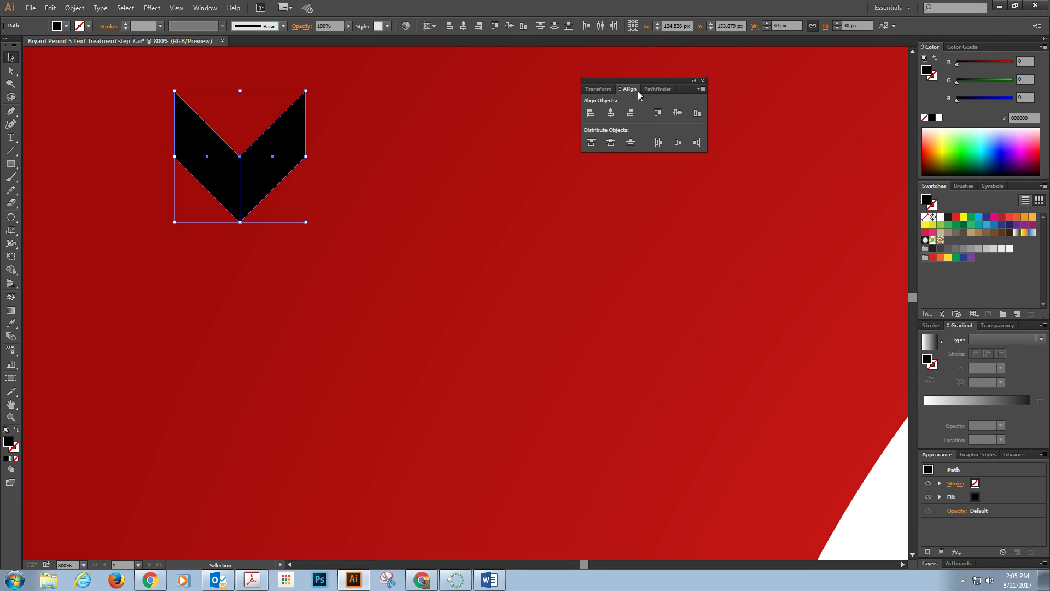
left_click(210, 9)
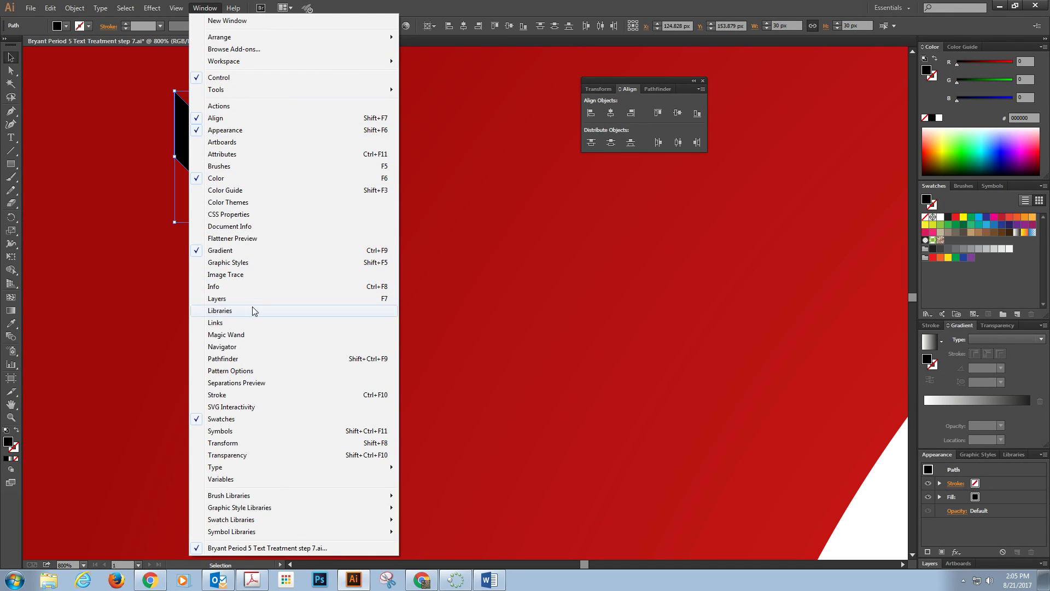
left_click(252, 360)
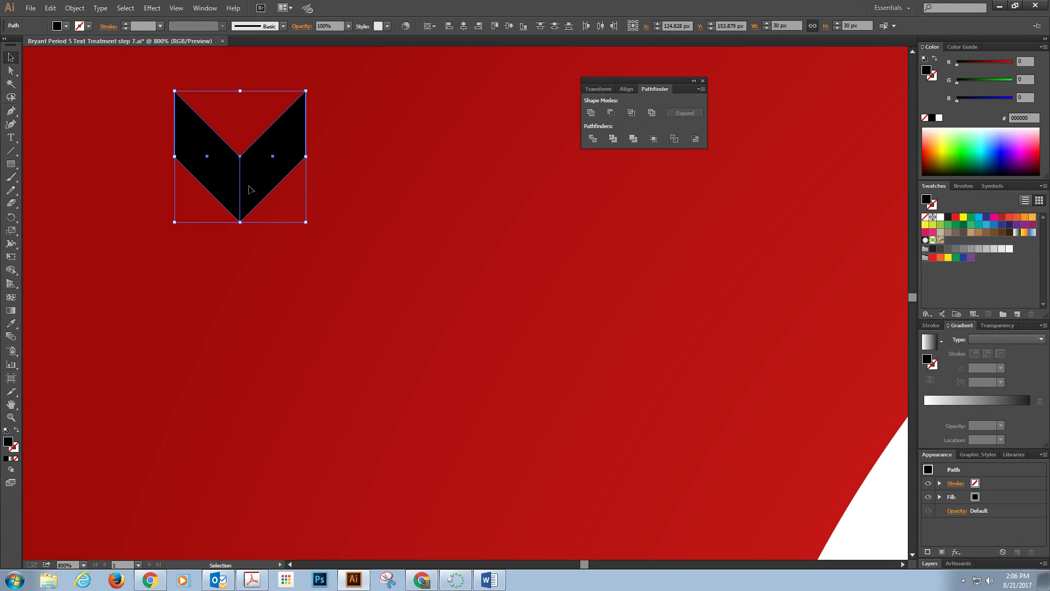
left_click(591, 113)
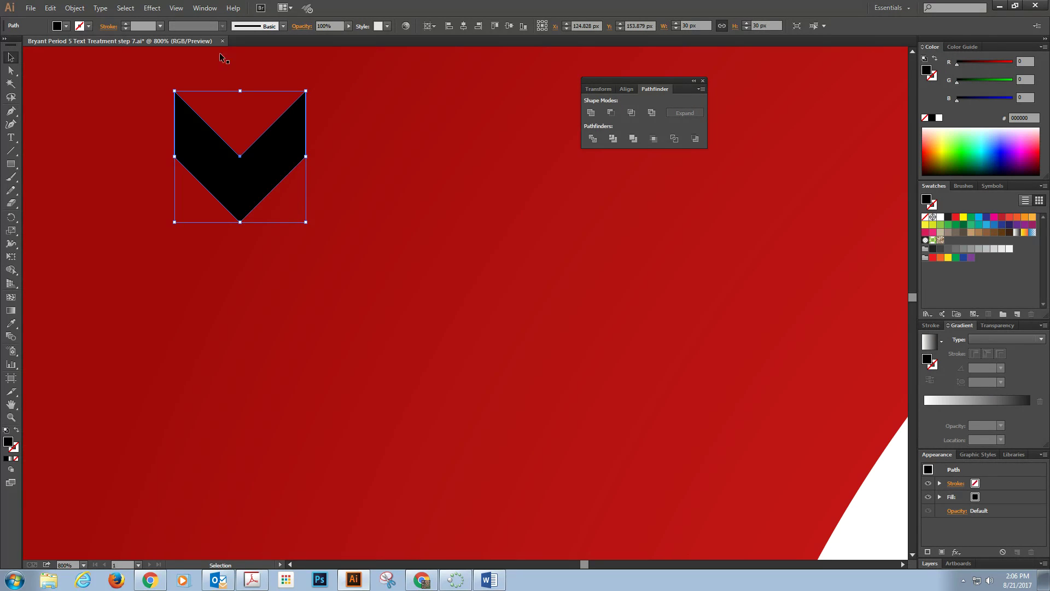
Step: Make a pattern swatch from the chevron, name it Zig Zag, and finish pattern editing
left_click(77, 12)
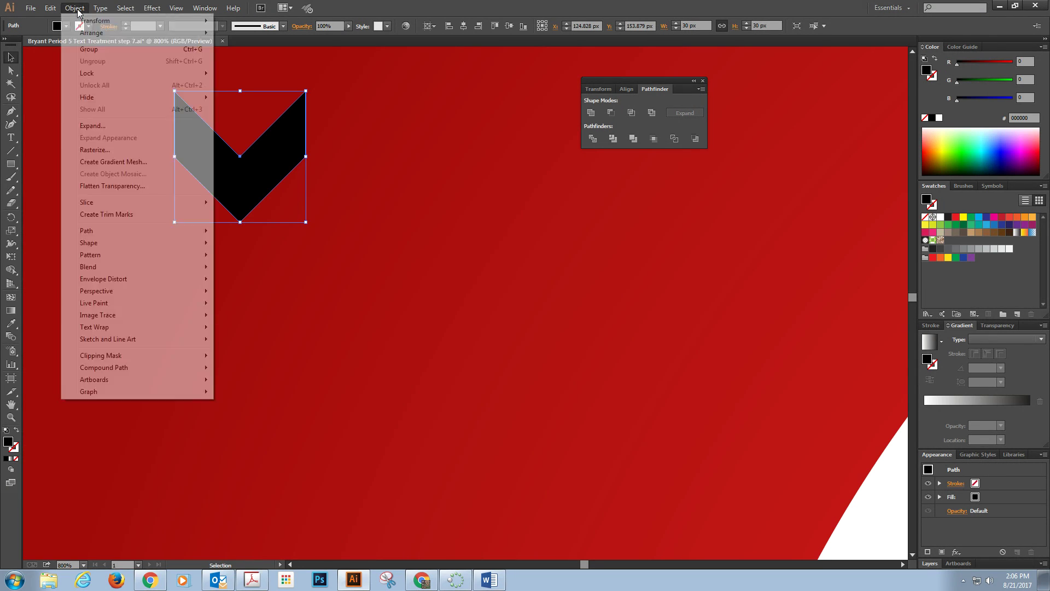
mouse_move(124, 254)
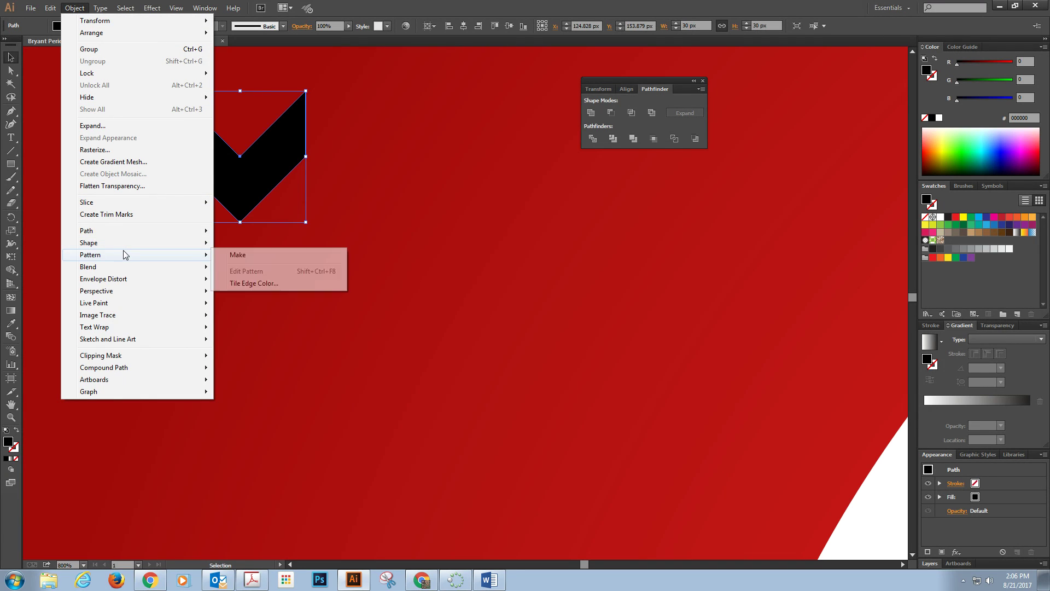
left_click(290, 255)
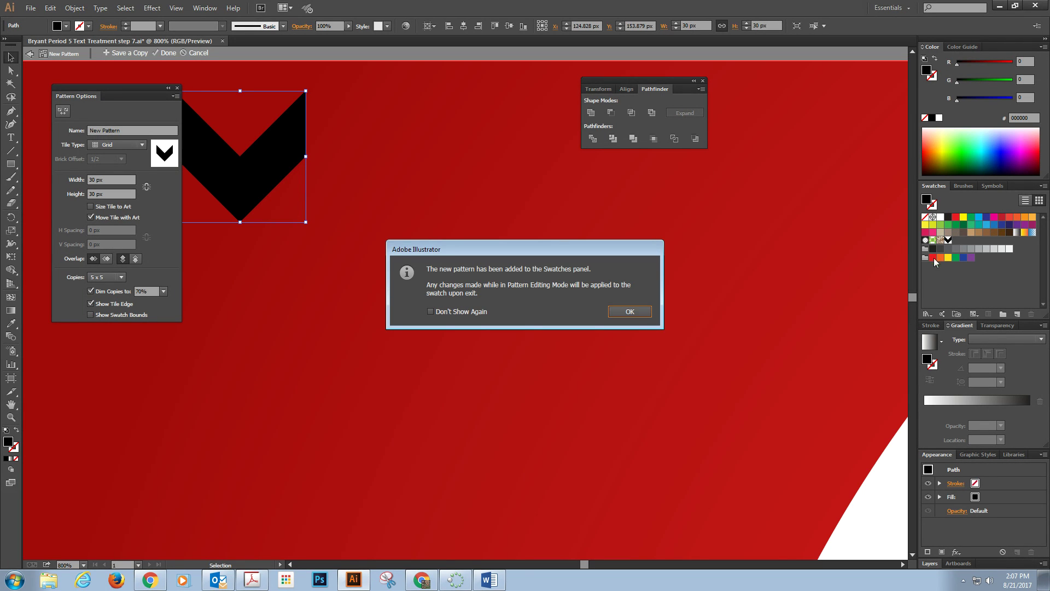
left_click(637, 318)
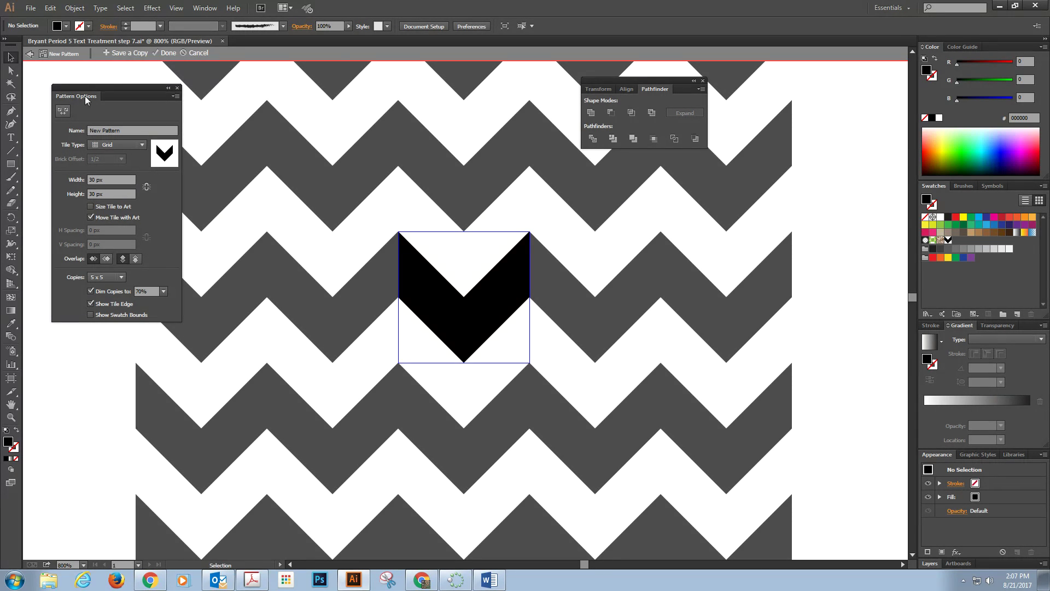
left_click(130, 129)
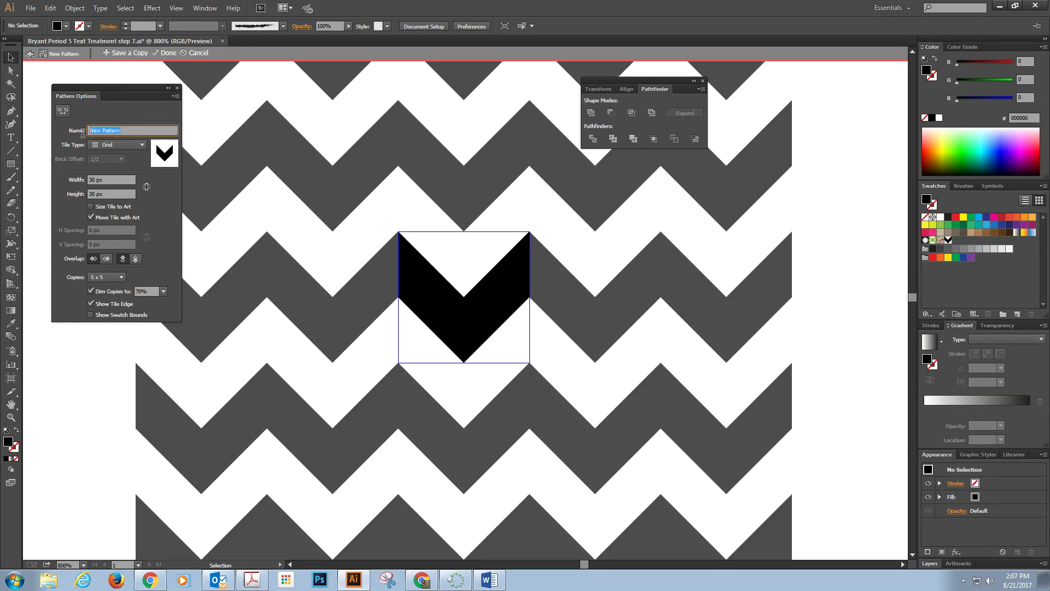
type("Zig Zag")
key("Return")
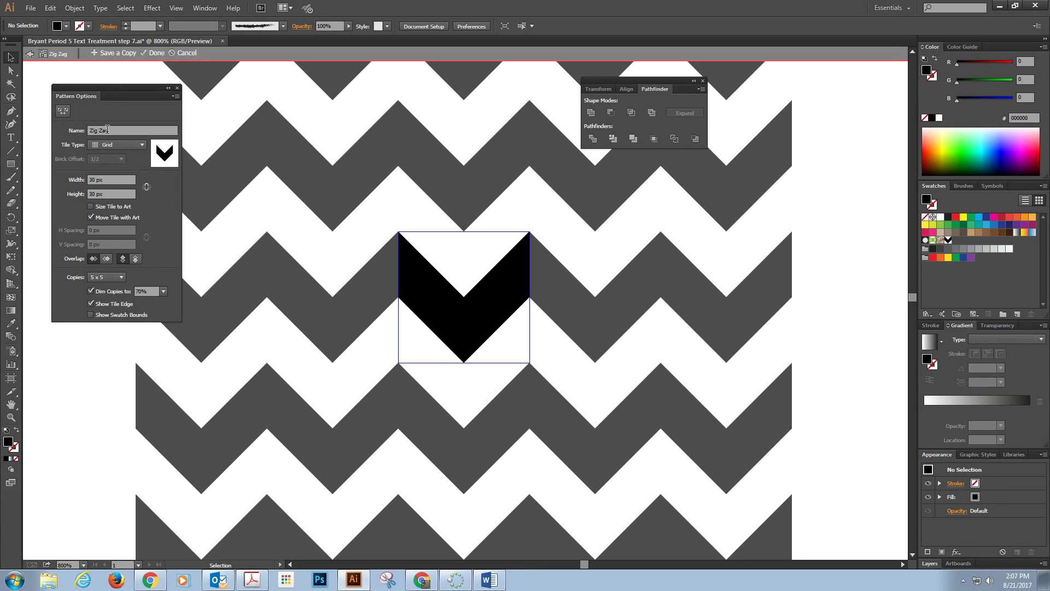
left_click(157, 54)
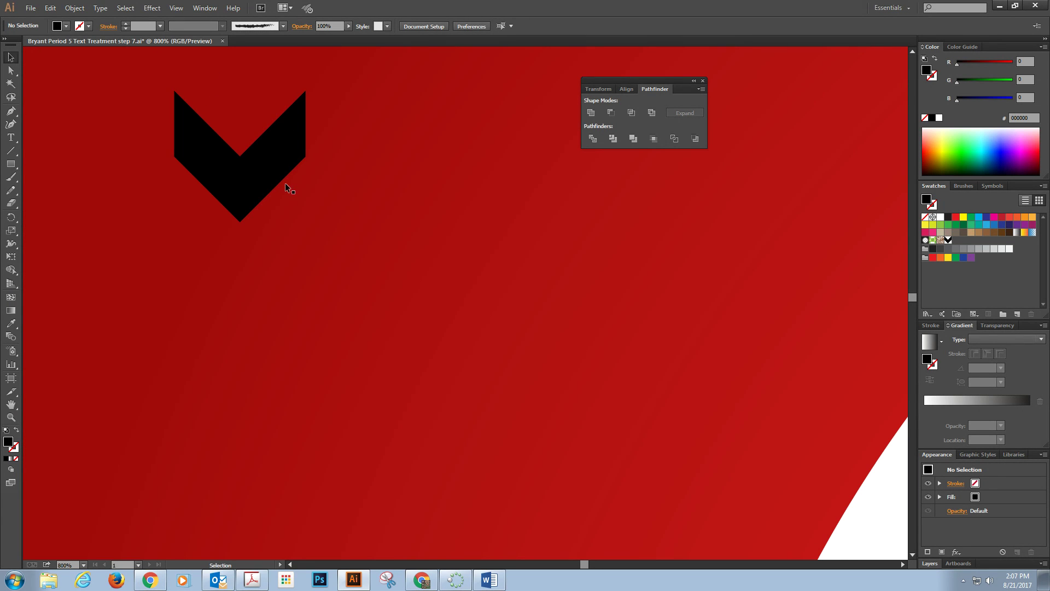